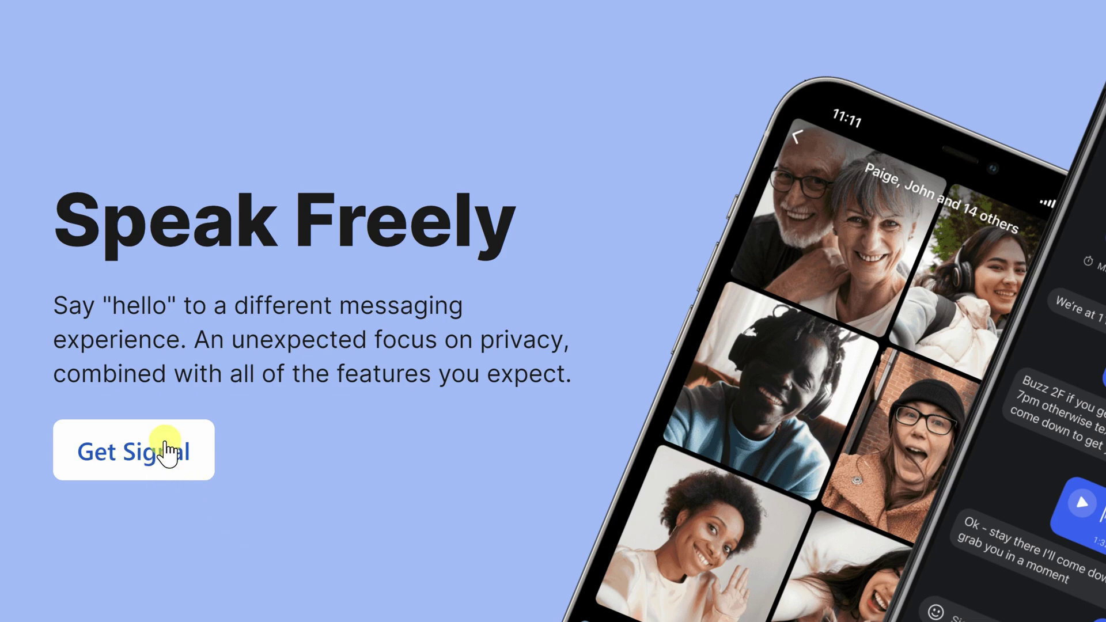
# Go to the Signal download page with the homepage's Get Signal button
pyautogui.click(167, 445)
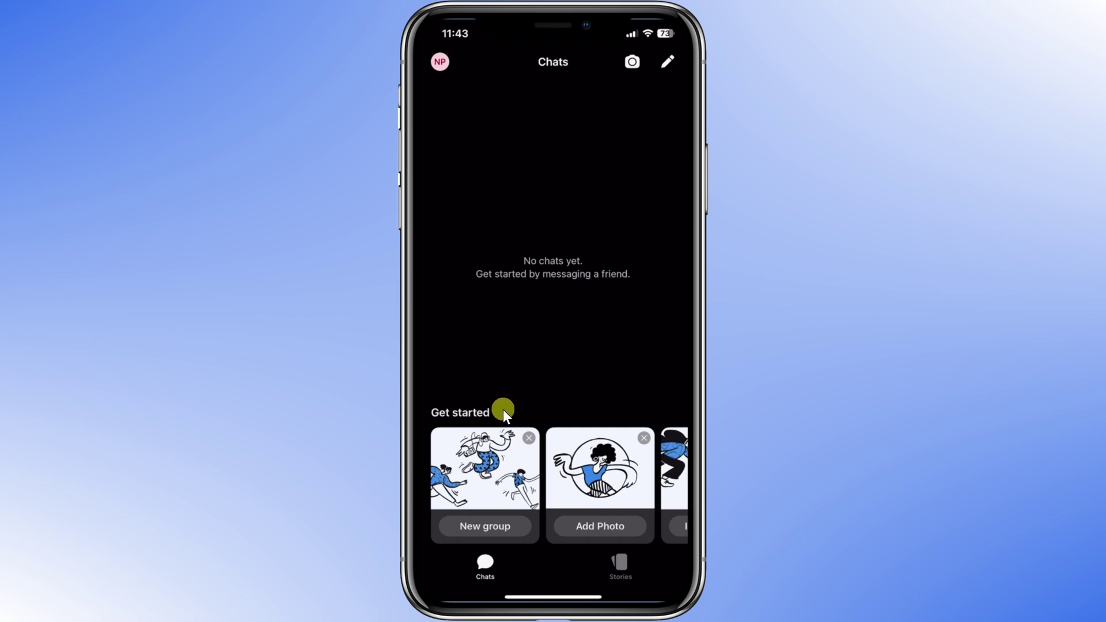
# Swipe through the Get started cards on the empty Chats screen
pyautogui.moveTo(671, 318); pyautogui.dragTo(769, 325)
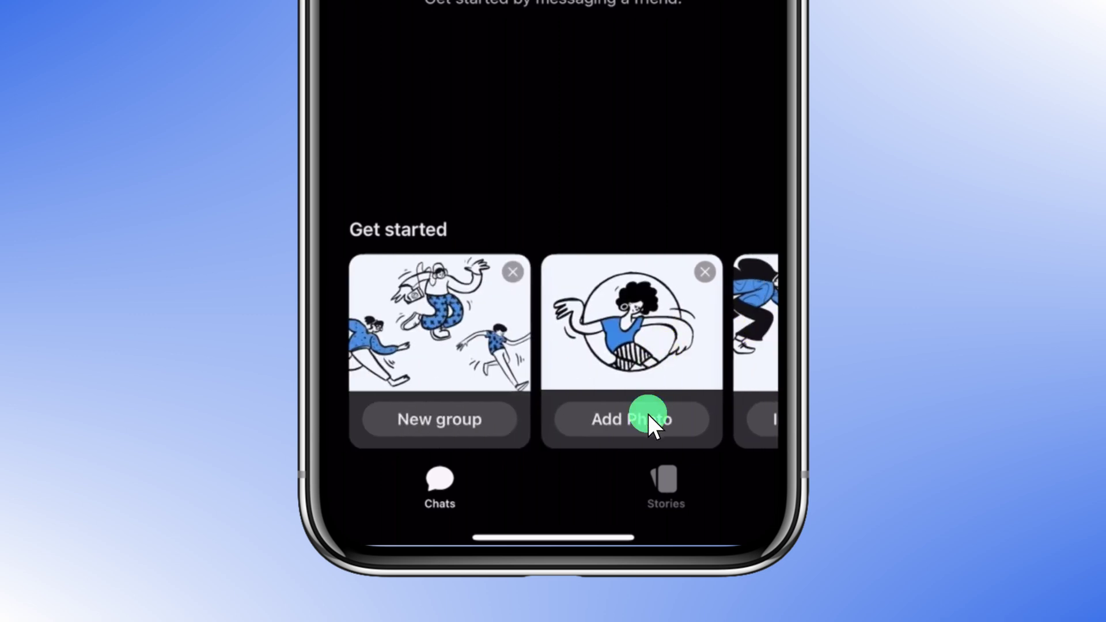
# Take a new camera photo, save it as the profile picture, and return to Chats
pyautogui.click(648, 414)
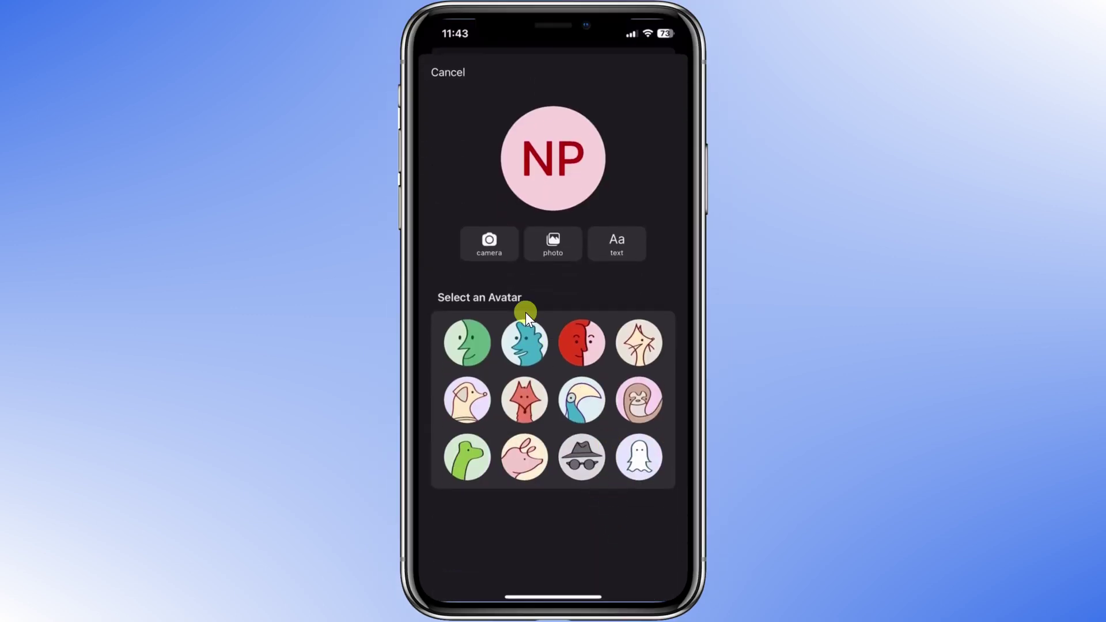
pyautogui.click(501, 246)
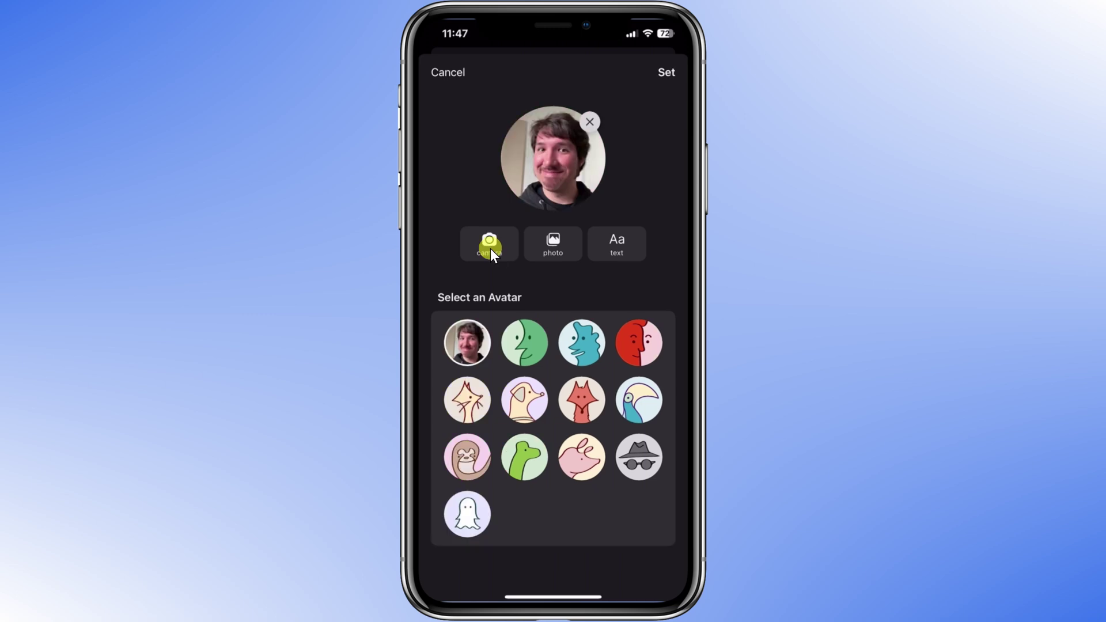
pyautogui.click(671, 73)
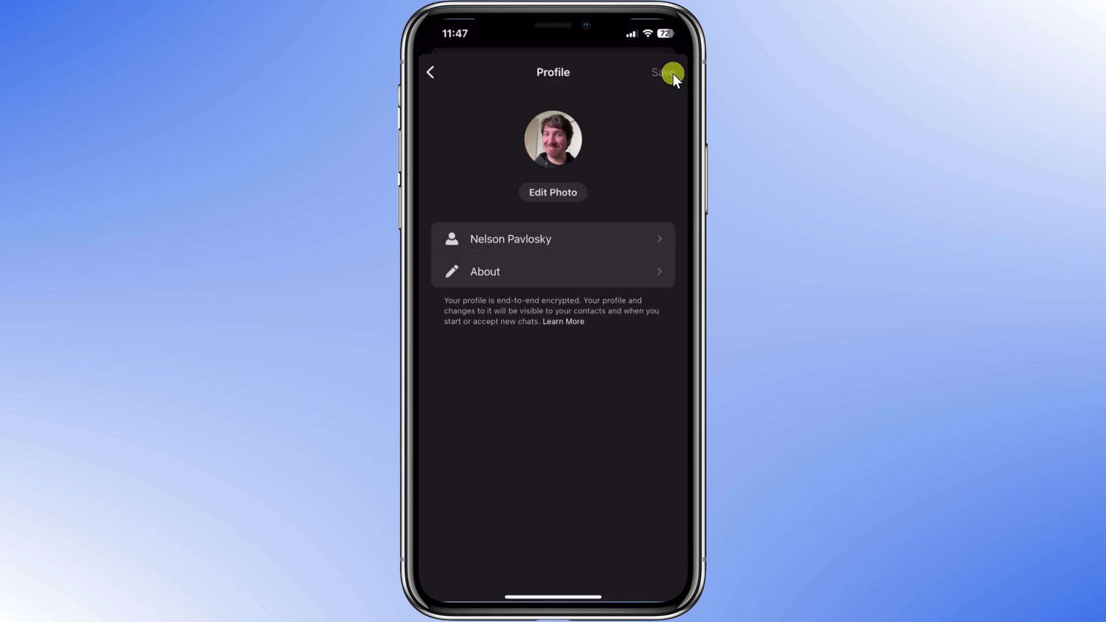
pyautogui.click(664, 72)
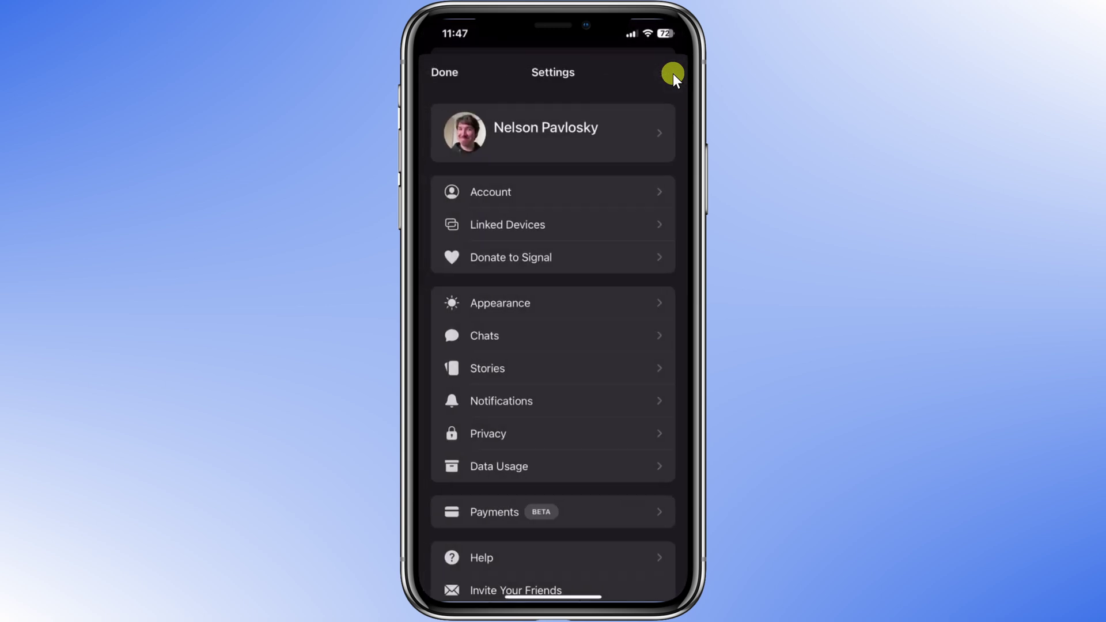
pyautogui.click(445, 73)
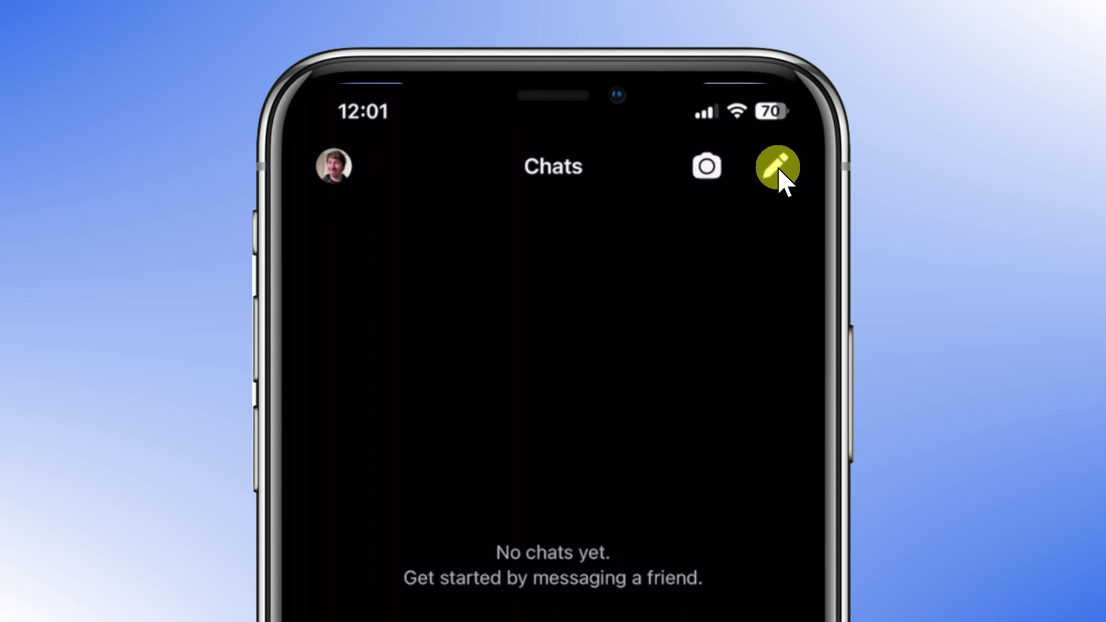
# Search the contact list for the contact's name and open their conversation
pyautogui.click(778, 167)
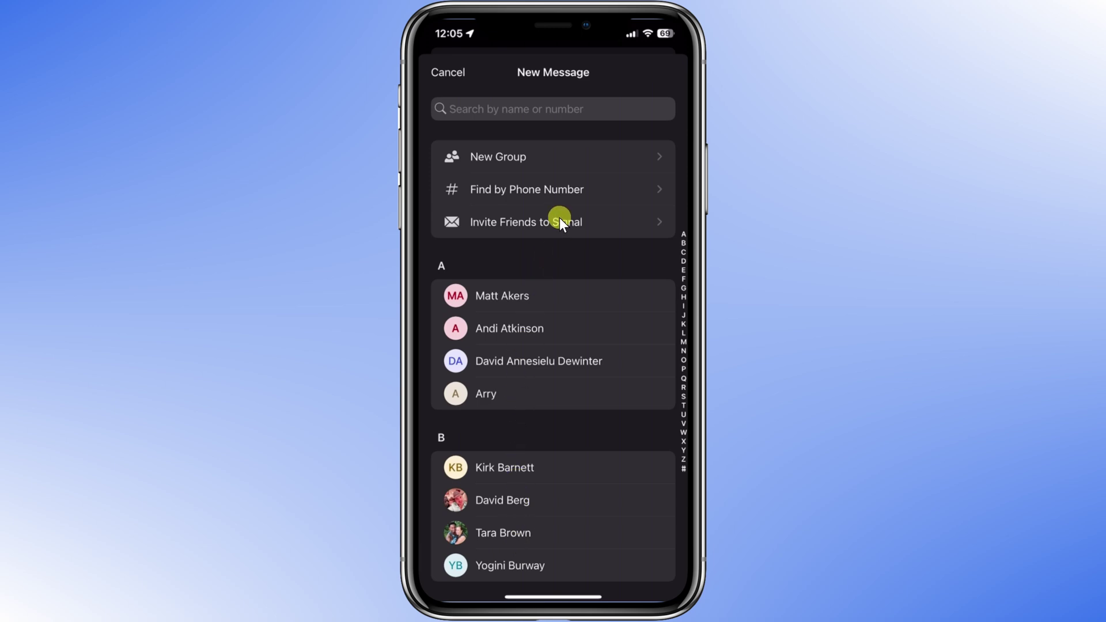
pyautogui.click(470, 111)
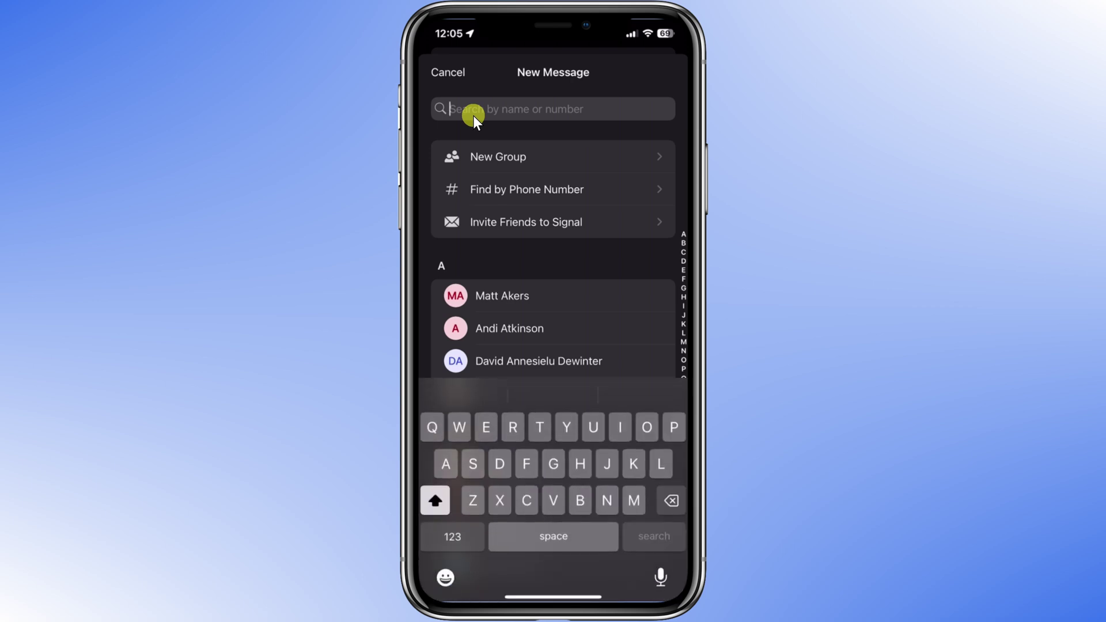
pyautogui.write('Kevin')
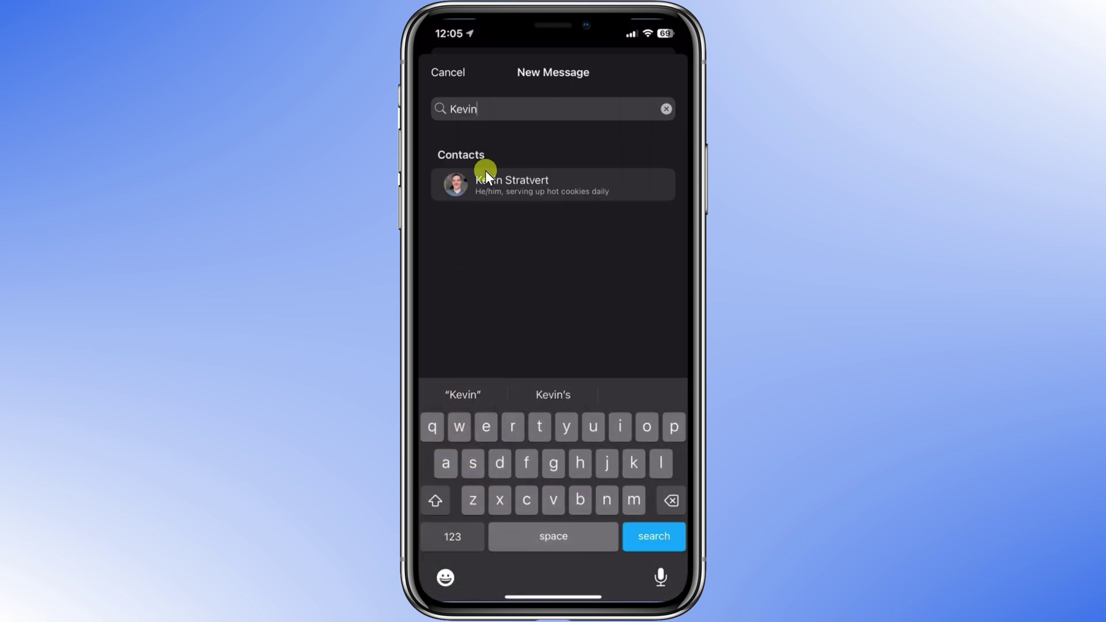
pyautogui.click(486, 184)
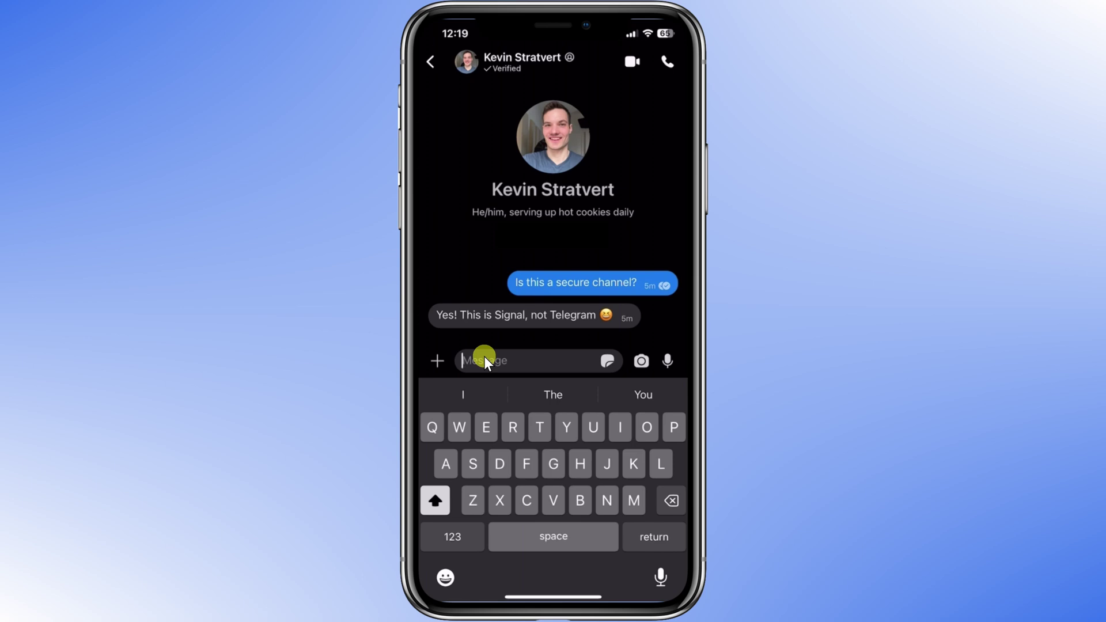
# Attach the Clippy's Cookie Ingredients recipe photo from the photo strip and send it
pyautogui.click(438, 359)
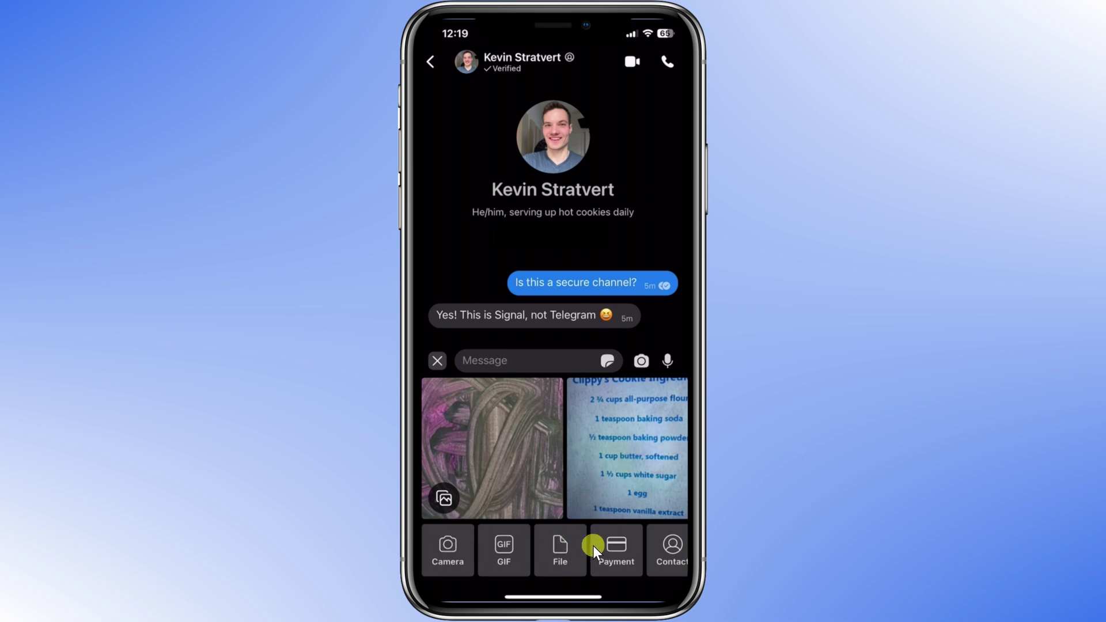
pyautogui.hscroll(3, 593, 555)
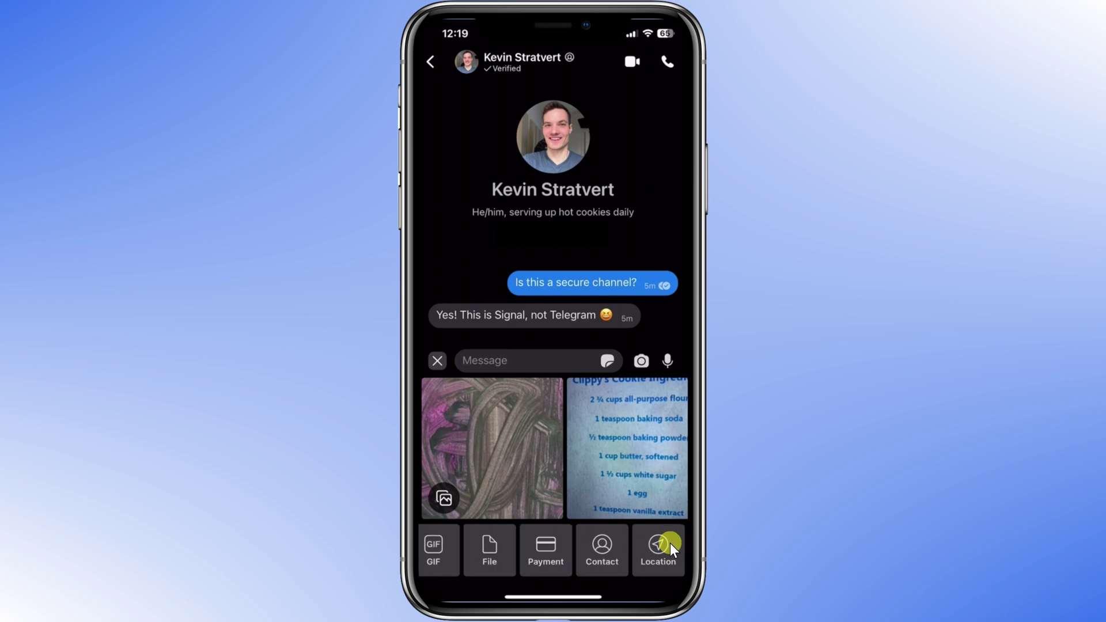
pyautogui.click(606, 447)
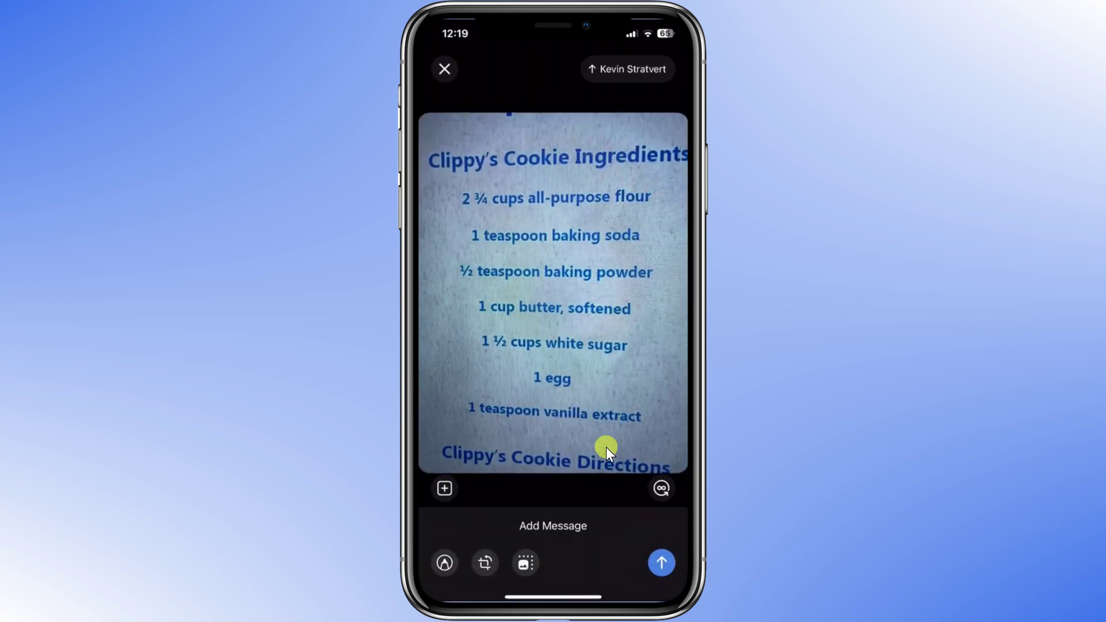
pyautogui.click(659, 557)
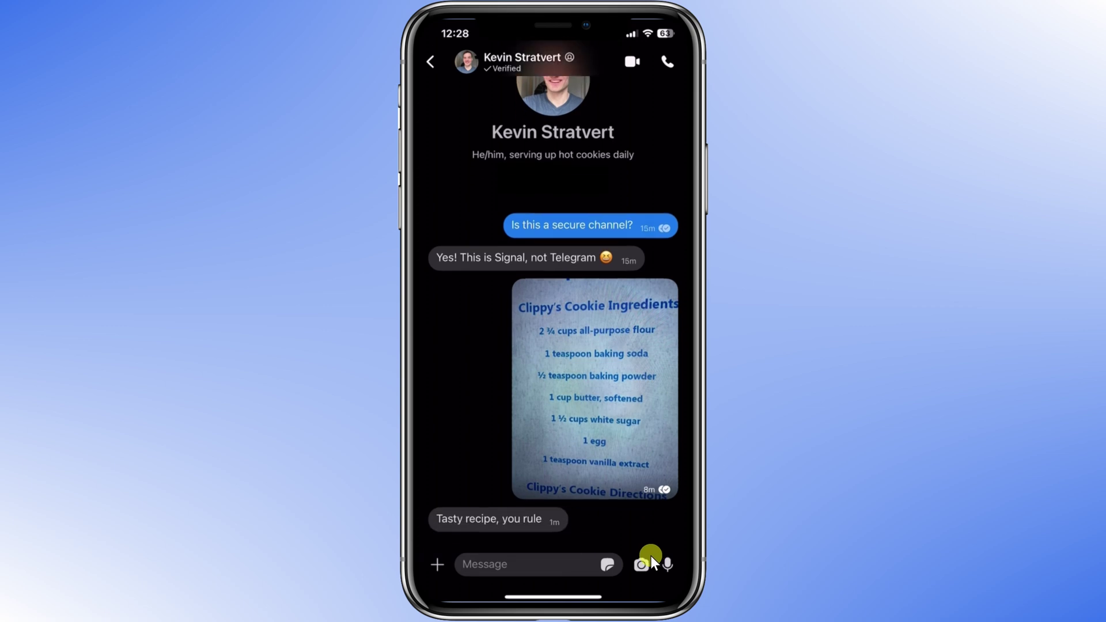
# Send the crowned dog sticker, then start a video call with the contact
pyautogui.click(607, 562)
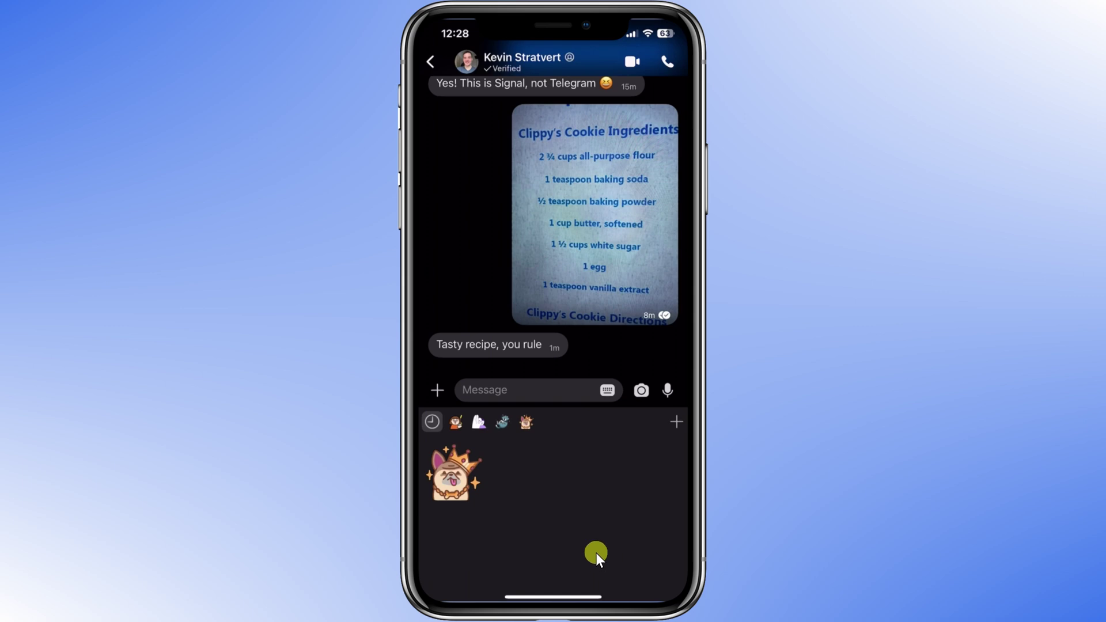
pyautogui.click(449, 481)
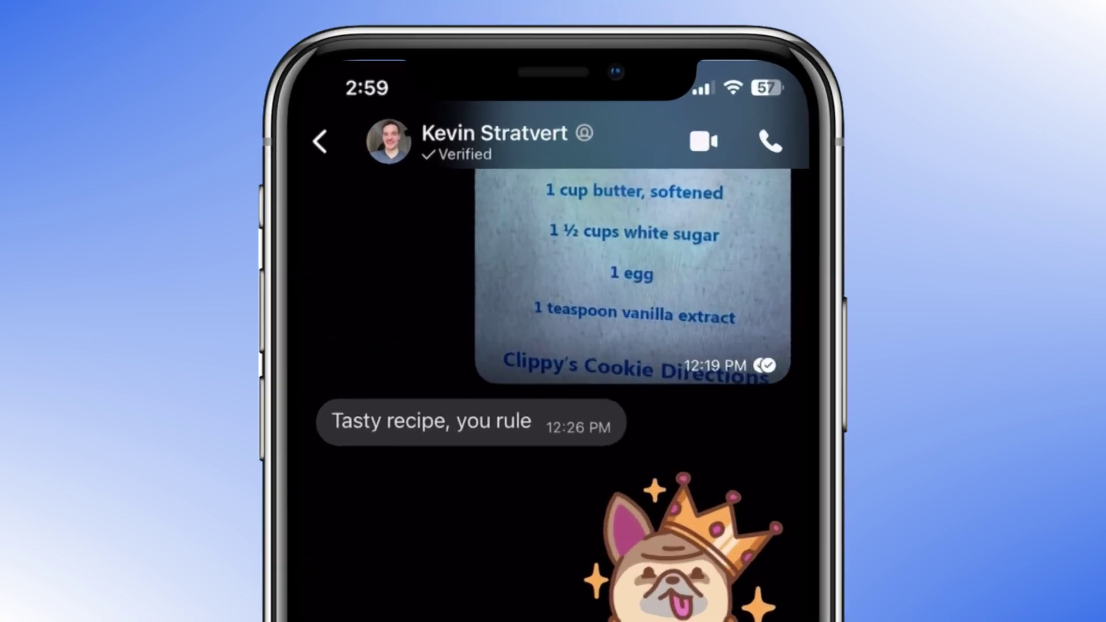
pyautogui.click(704, 143)
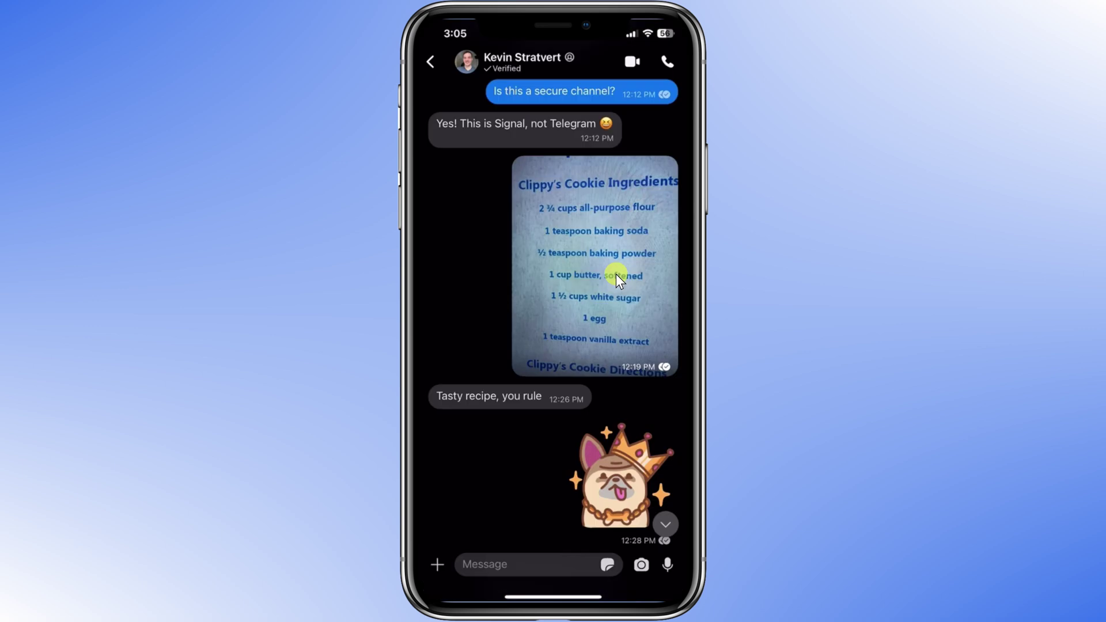
# Delete the recipe photo for everyone and go back to the Chats list
pyautogui.click(617, 274)
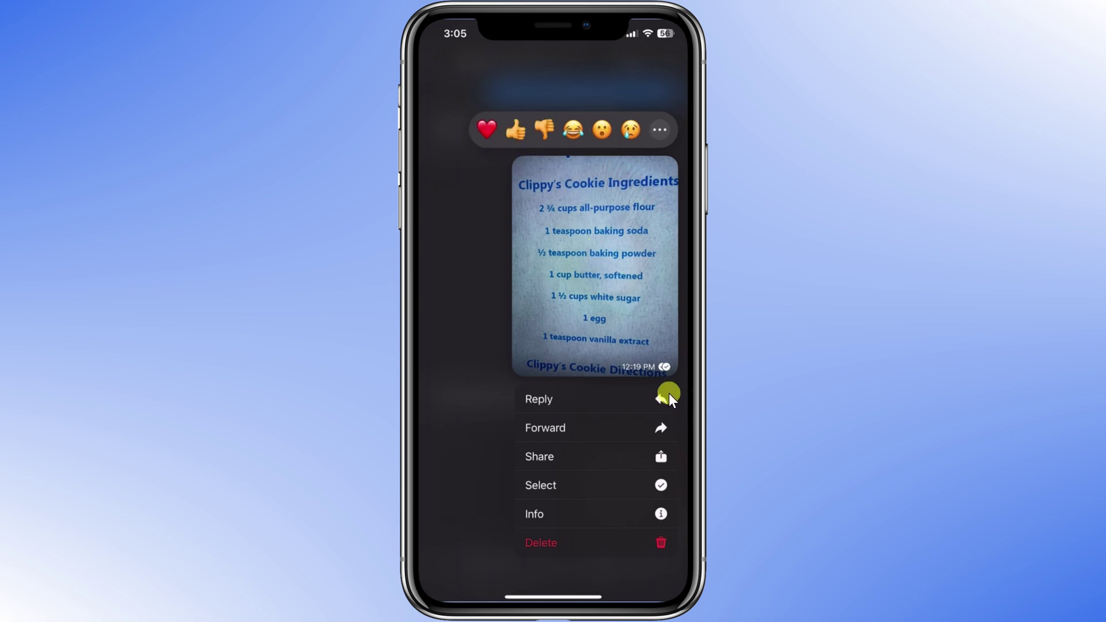
pyautogui.click(653, 548)
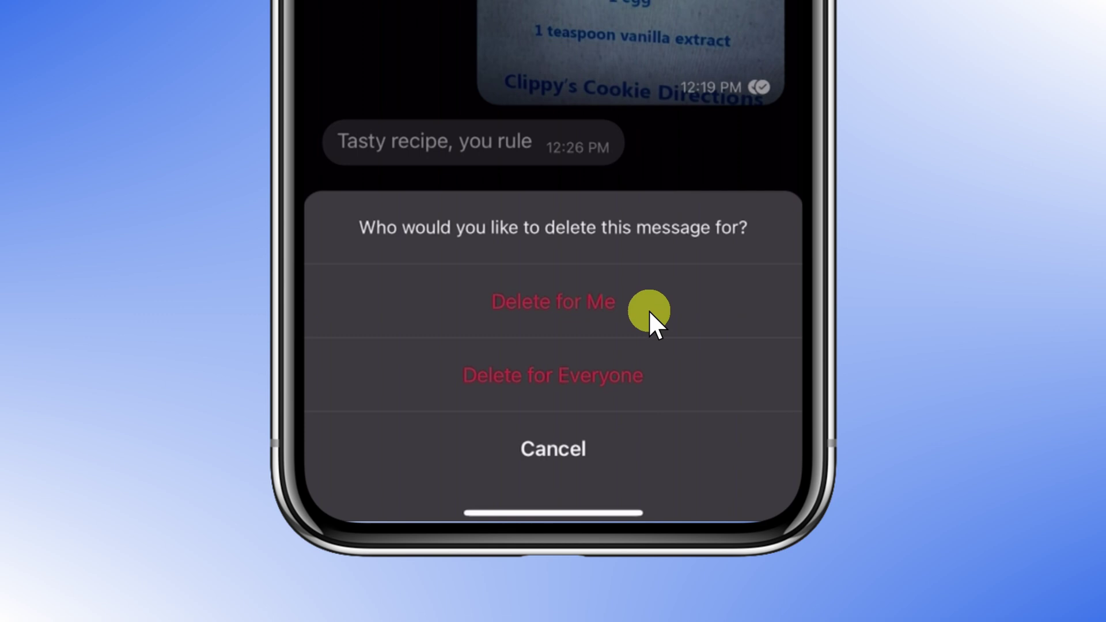
pyautogui.click(668, 381)
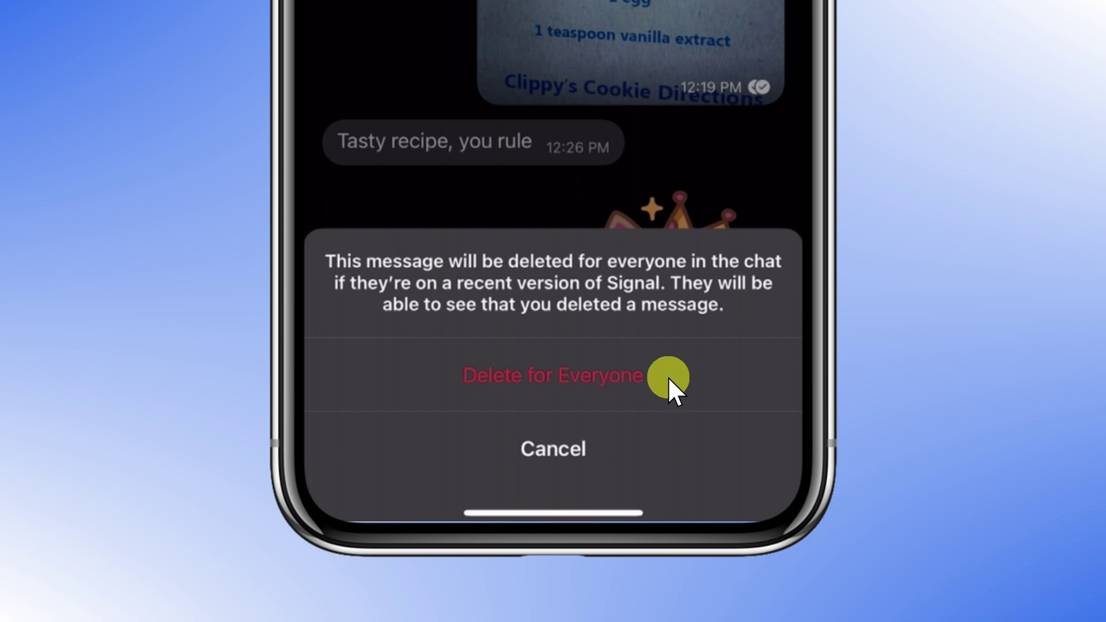
pyautogui.click(668, 376)
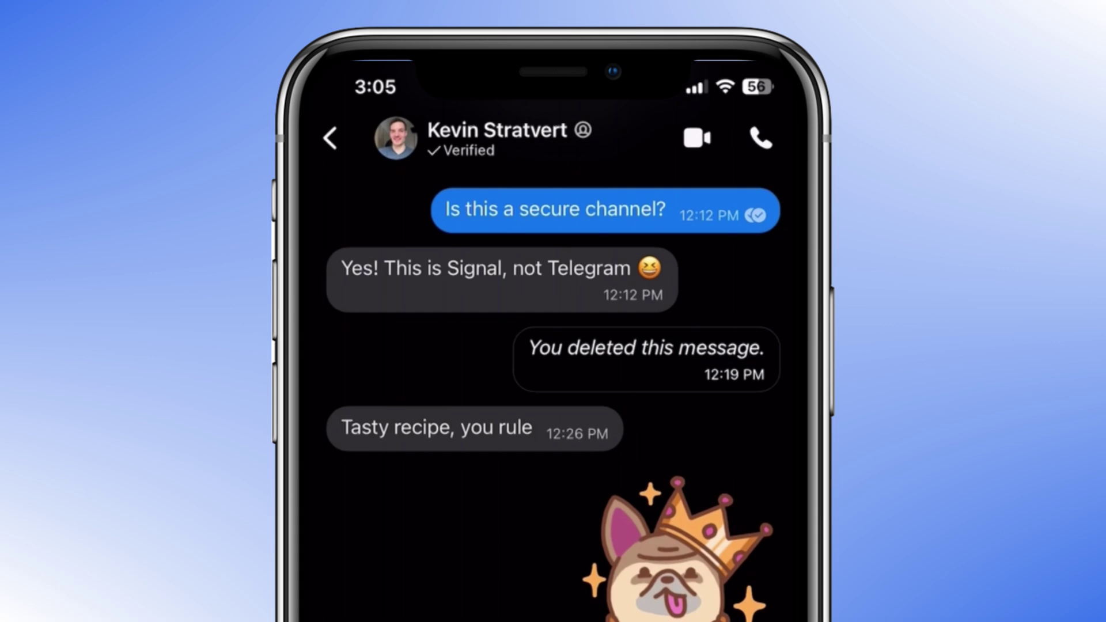
pyautogui.scroll(-3, 553, 392)
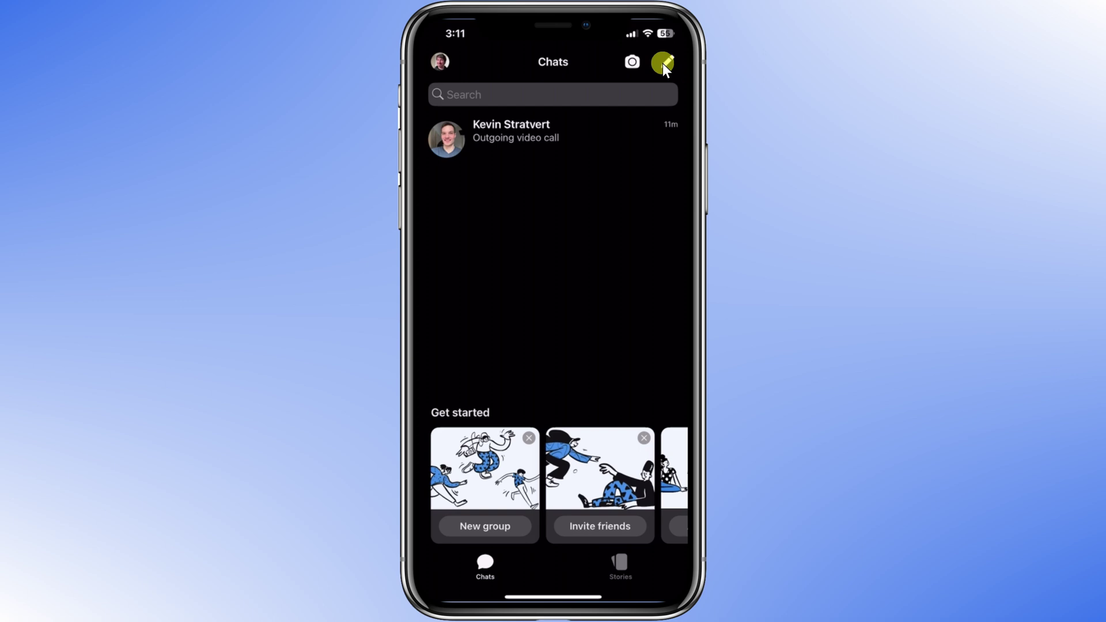
# Start a new group and name it 'Cookie research'
pyautogui.click(663, 64)
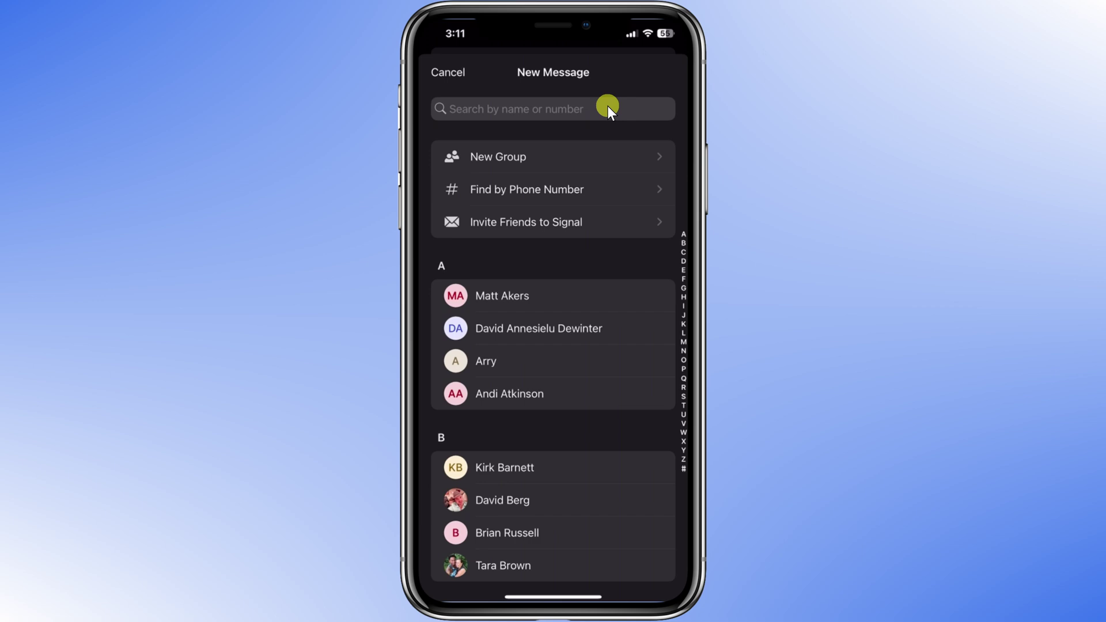
pyautogui.click(555, 151)
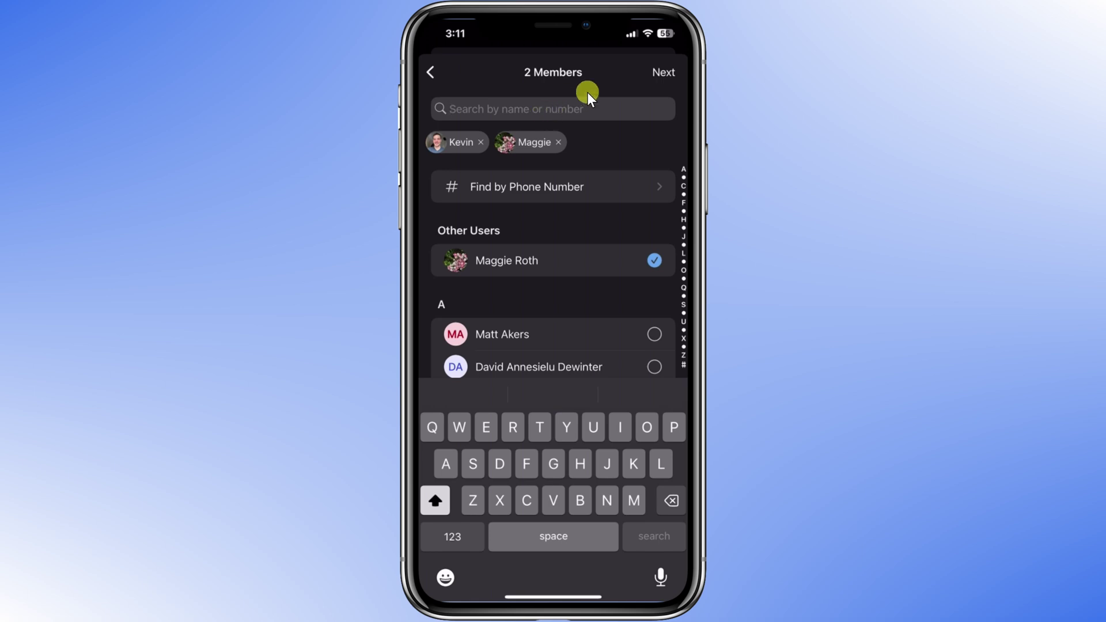
pyautogui.click(666, 74)
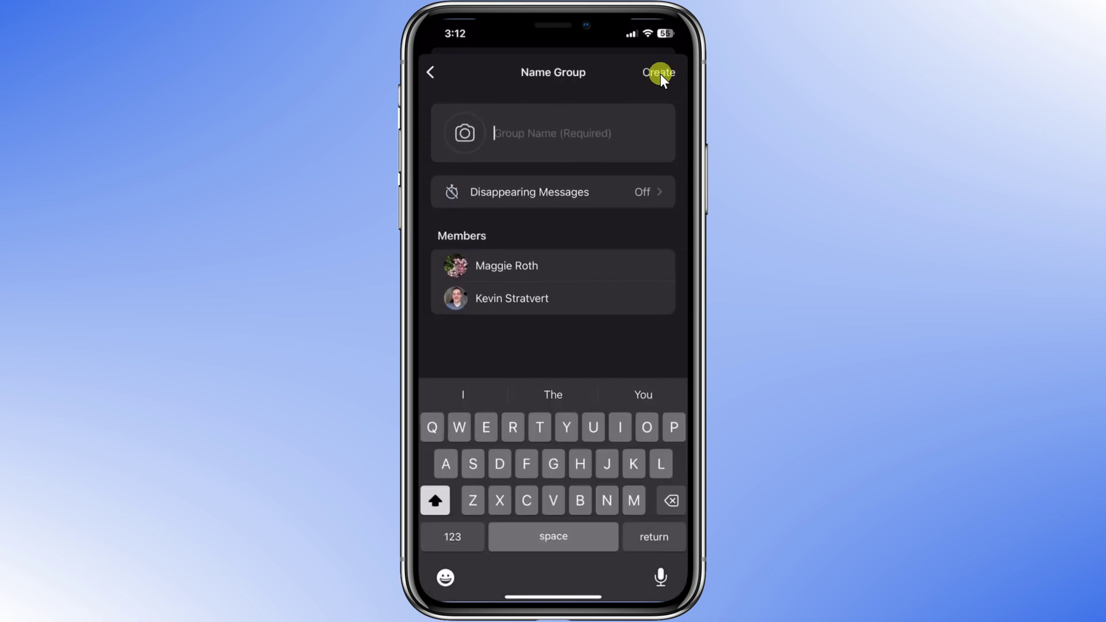
pyautogui.write('Cookie research')
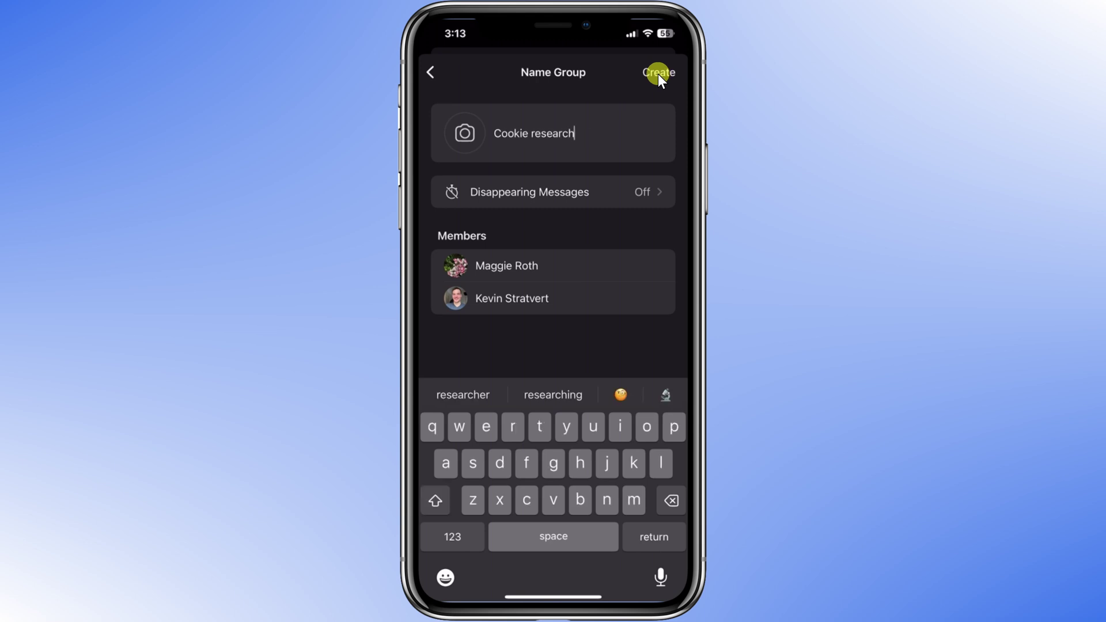
# Set the group's disappearing messages timer to 5 minutes
pyautogui.click(604, 193)
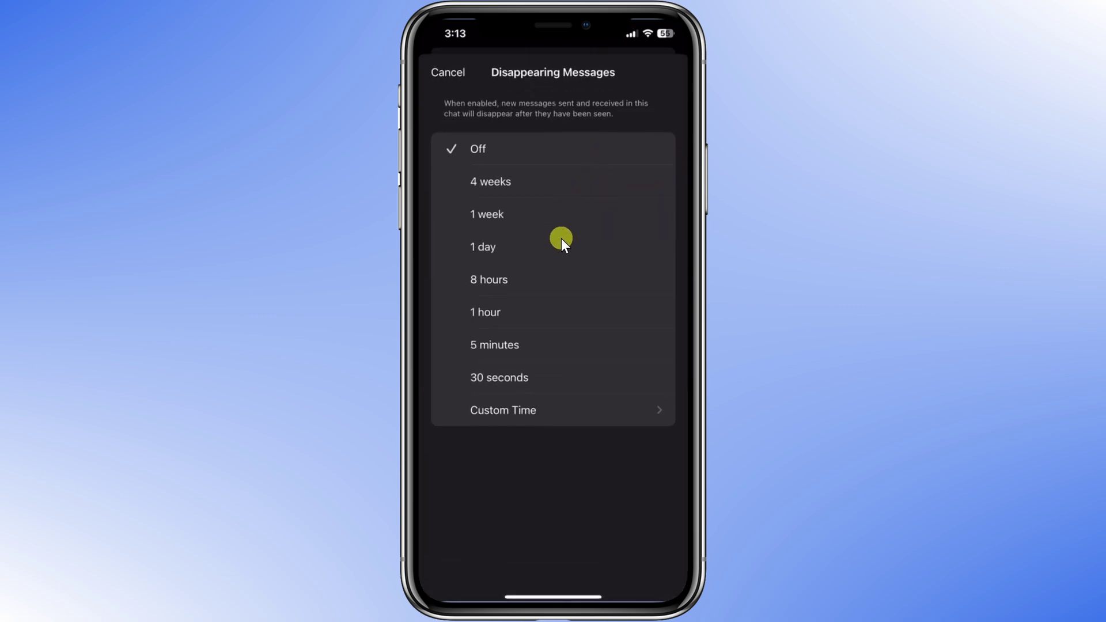
pyautogui.click(564, 342)
pyautogui.click(668, 72)
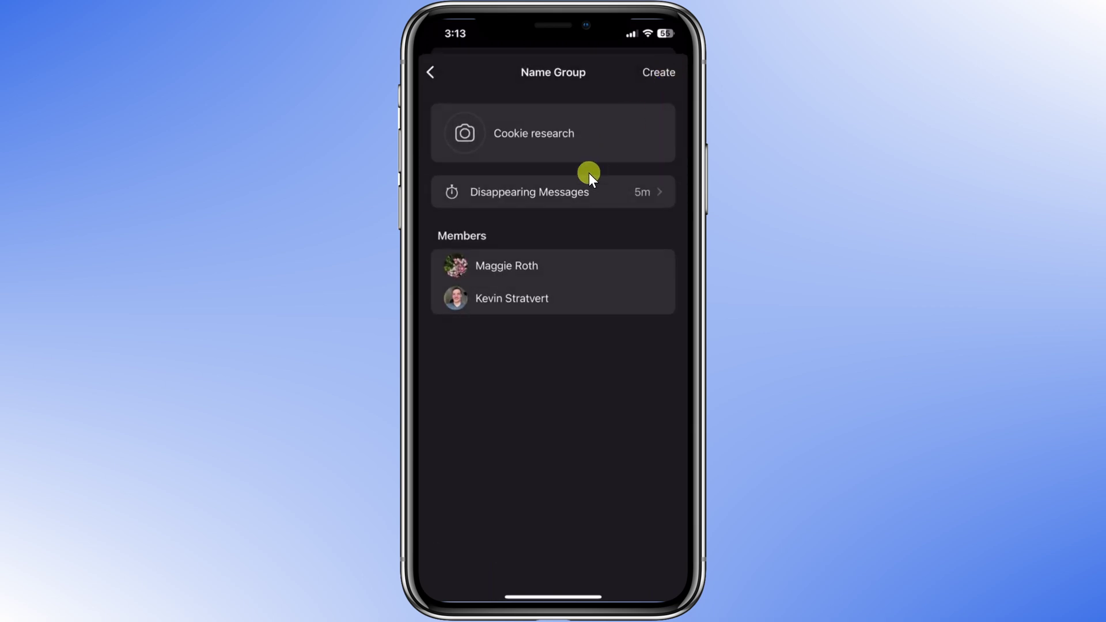
# Create the Cookie research group and scroll through its three-member settings page
pyautogui.click(650, 76)
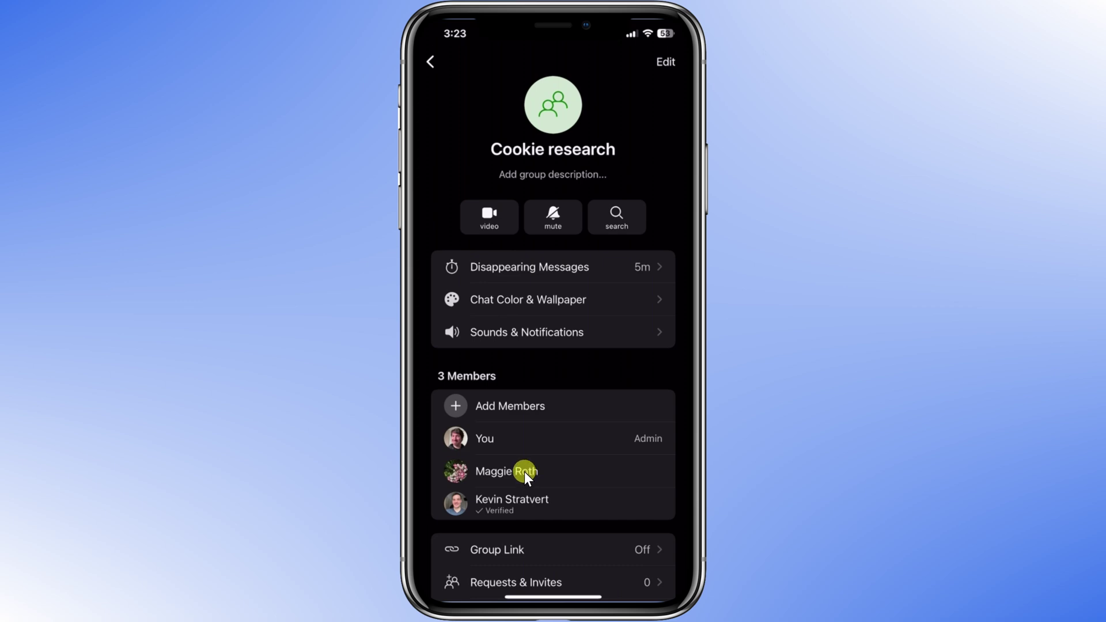
pyautogui.scroll(-5, 524, 471)
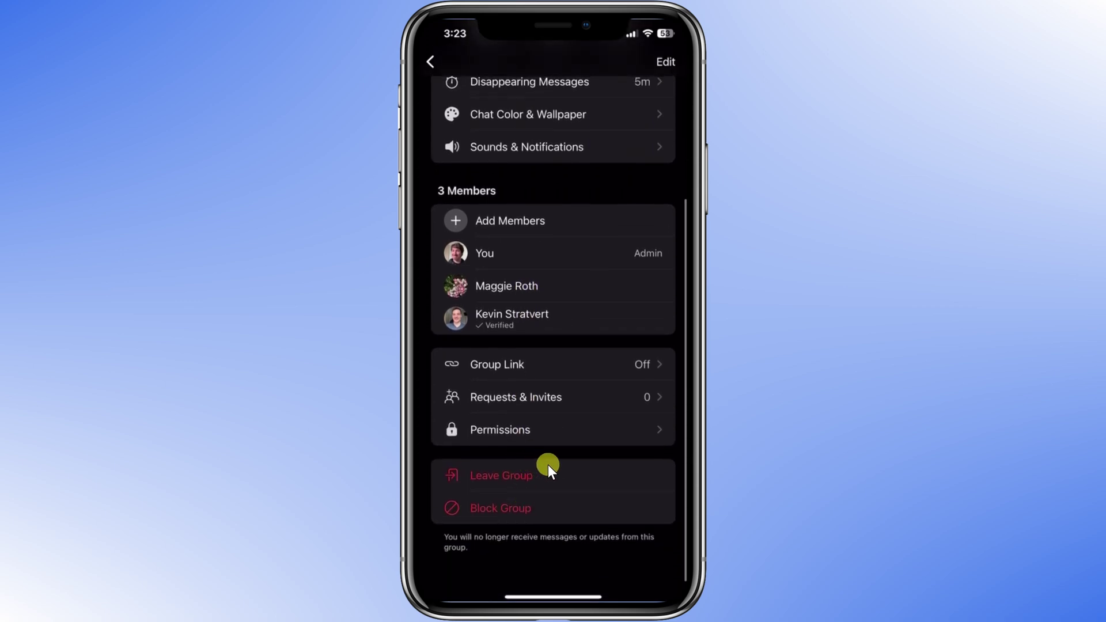